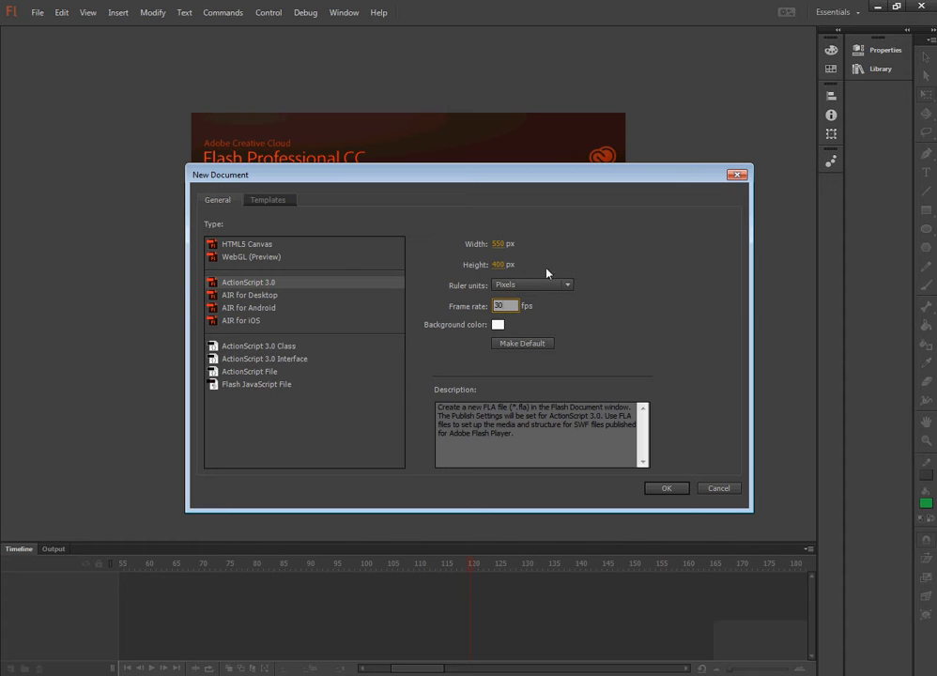
Create a 550 × 400 px ActionScript 3.0 document at 30 fps and rename its layer to background
{"action": "left_click", "coordinate": [669, 489]}
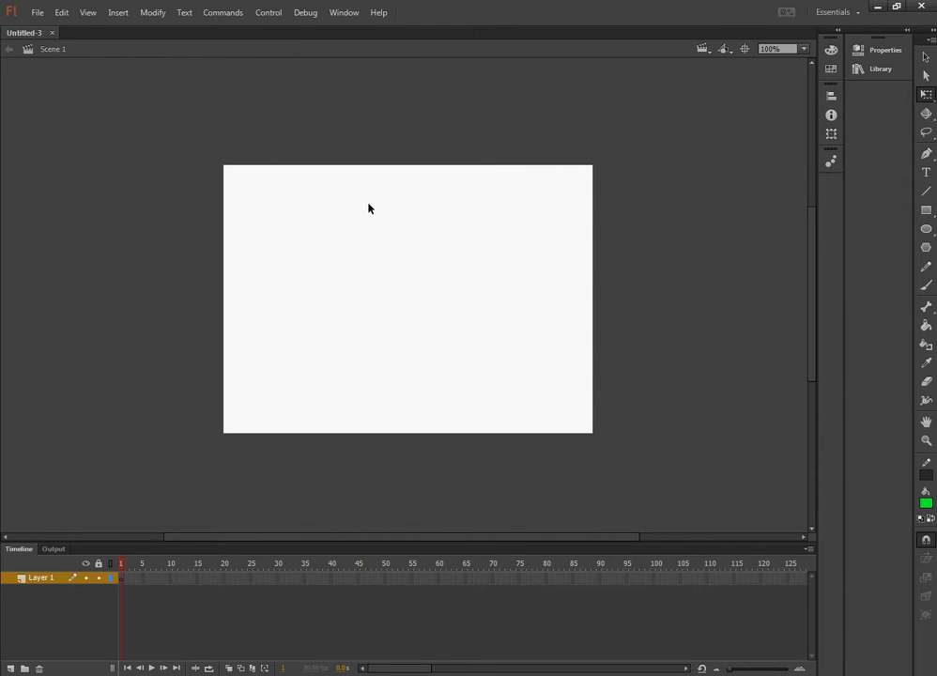
{"action": "left_click", "coordinate": [41, 580]}
{"action": "double_click", "coordinate": [42, 580]}
{"action": "type", "text": "bv"}
{"action": "key", "text": "BackSpace"}
{"action": "type", "text": "ackground"}
{"action": "left_click", "coordinate": [83, 614]}
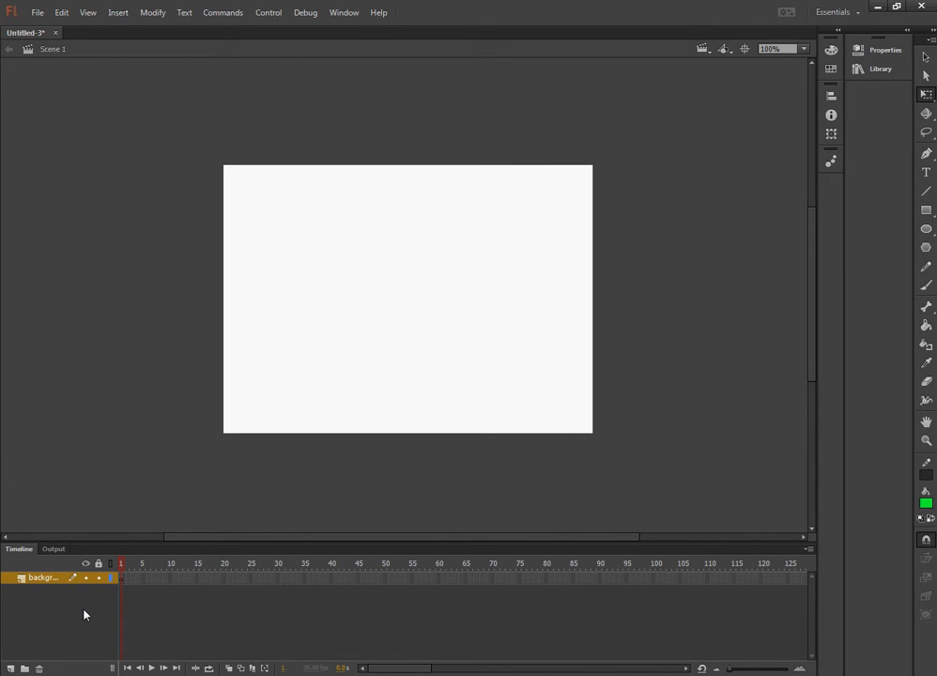
Import the tunnel 550 JPEG to the stage and stretch it vertically to cover the full stage height
{"action": "left_click", "coordinate": [38, 12]}
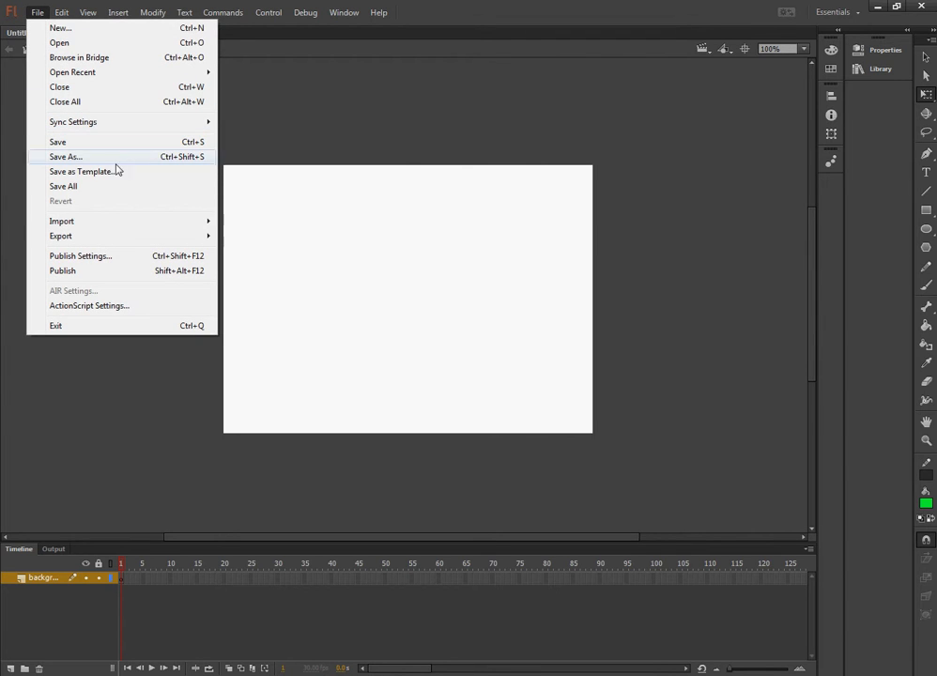
{"action": "mouse_move", "coordinate": [104, 224]}
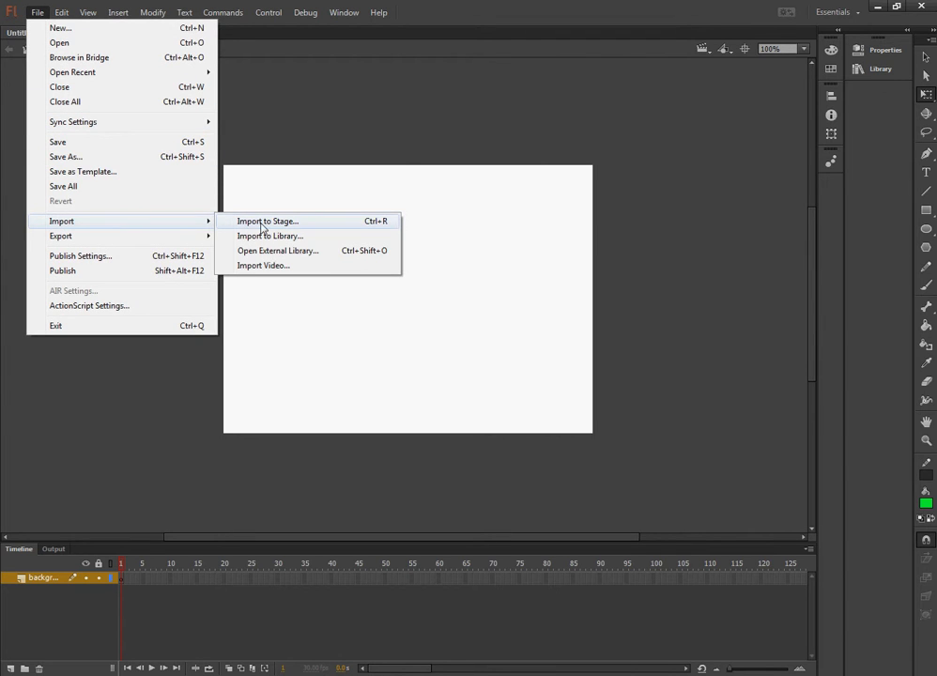
{"action": "left_click", "coordinate": [241, 224]}
{"action": "left_click_drag", "start_coordinate": [410, 87], "coordinate": [408, 261]}
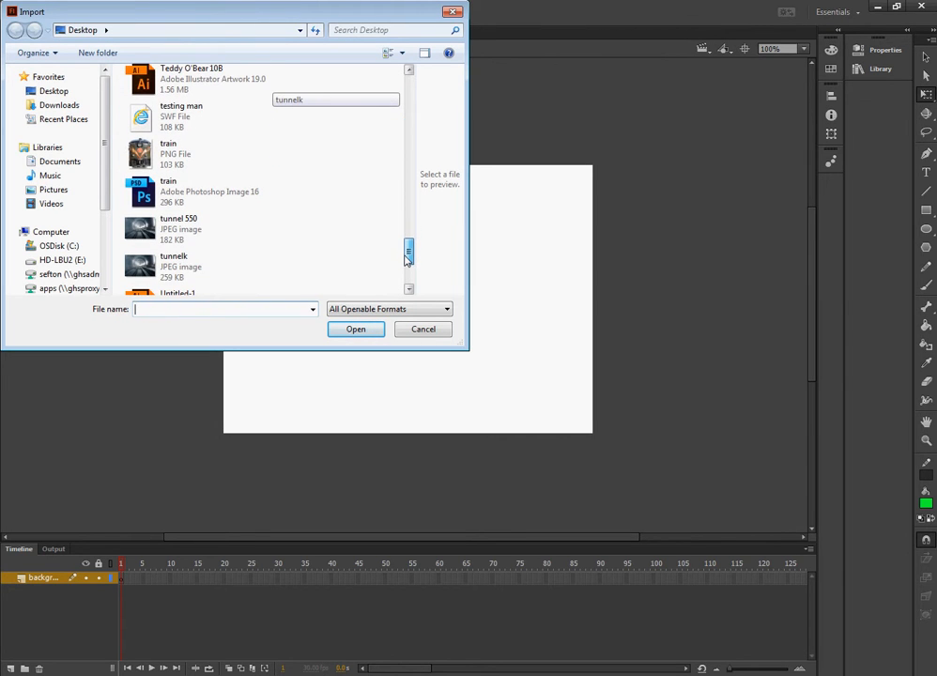
{"action": "left_click", "coordinate": [199, 231]}
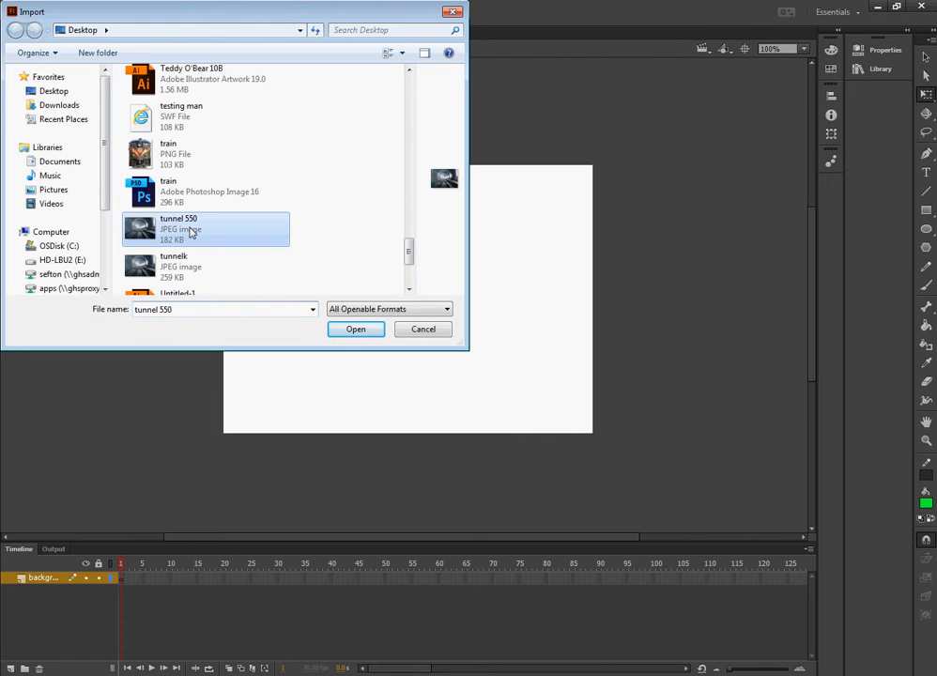
{"action": "left_click", "coordinate": [358, 330]}
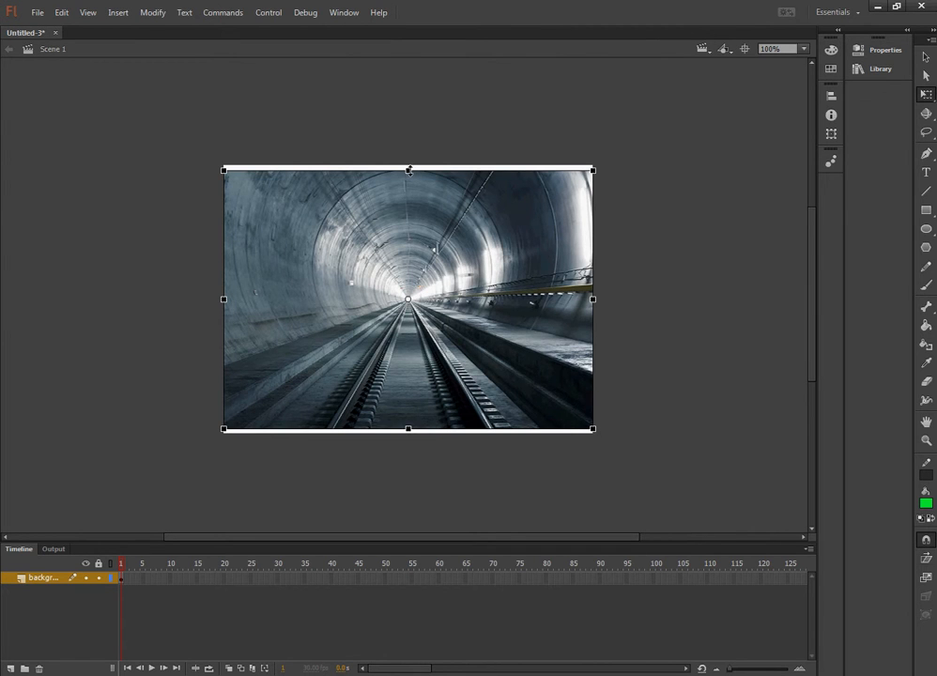
{"action": "left_click_drag", "start_coordinate": [408, 170], "coordinate": [409, 165]}
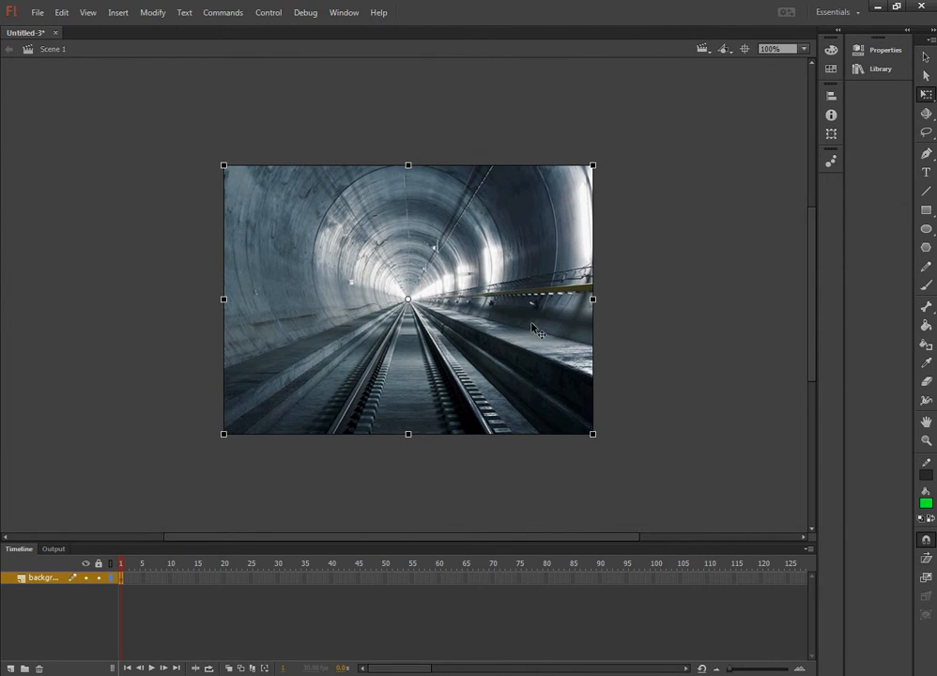
{"action": "left_click", "coordinate": [657, 317]}
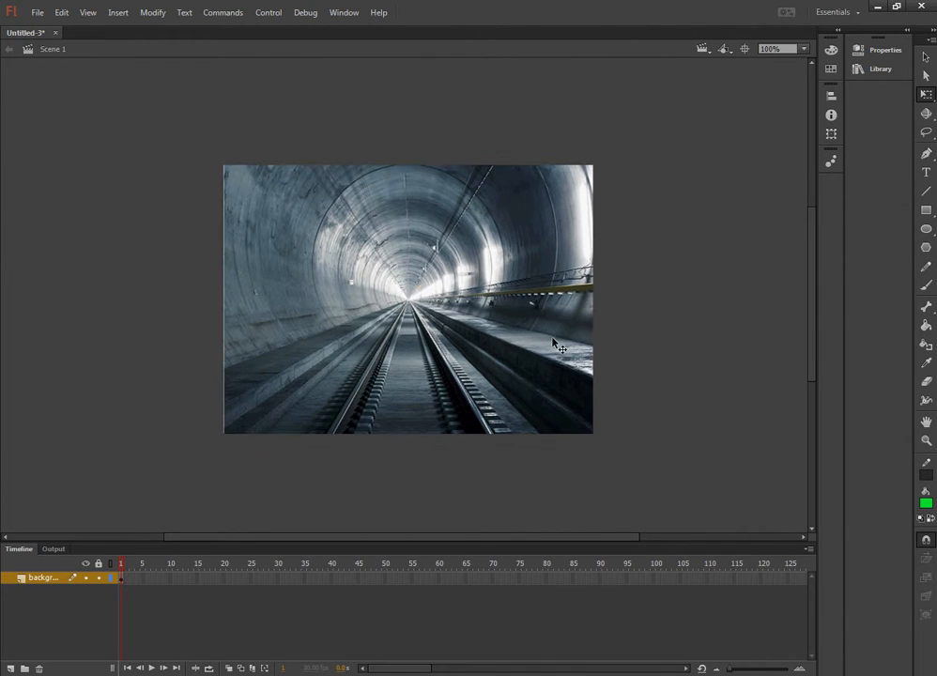
Add a layer named train above the background and import the train PNG to the stage on it
{"action": "left_click", "coordinate": [12, 668]}
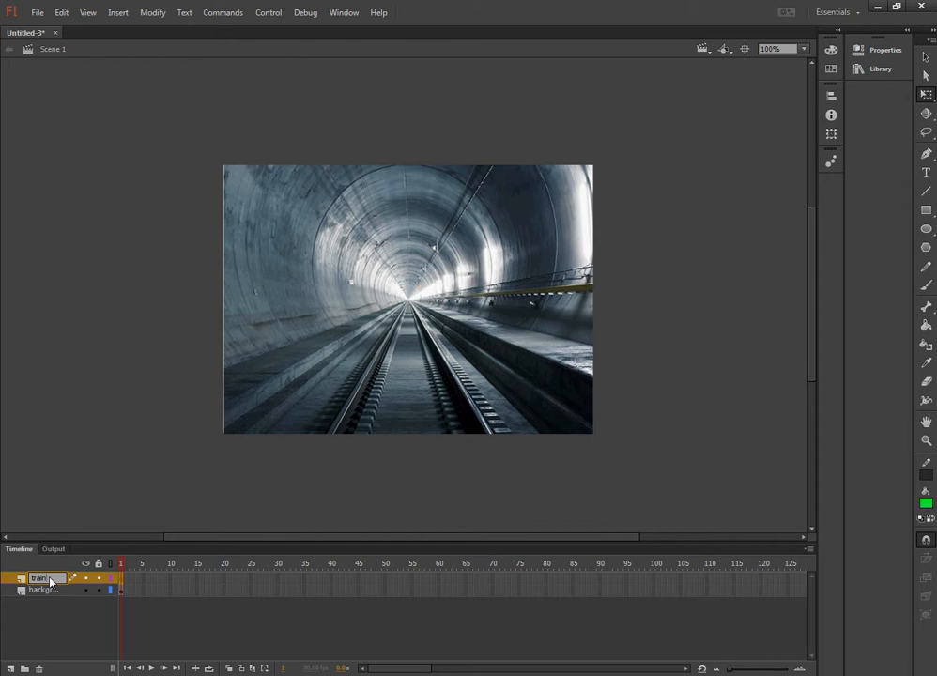
{"action": "key", "text": "Return"}
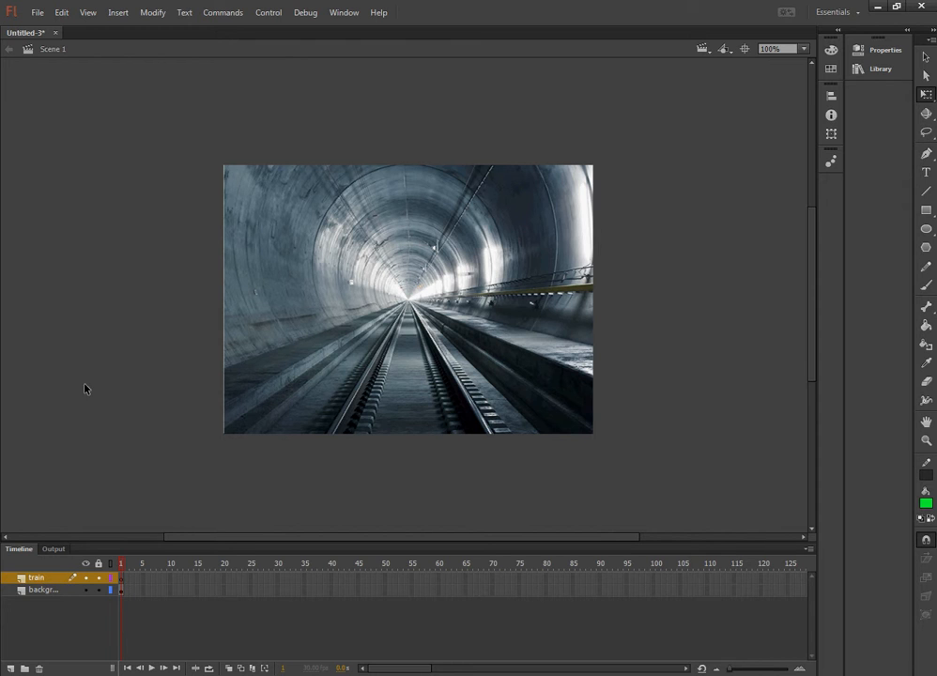
{"action": "left_click", "coordinate": [36, 12]}
{"action": "mouse_move", "coordinate": [89, 222]}
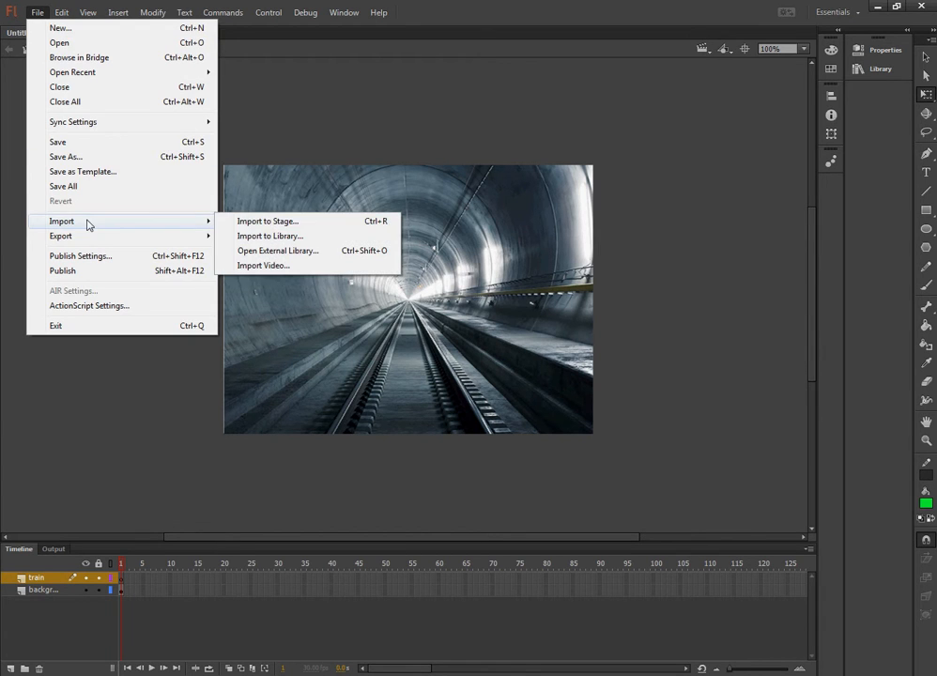
{"action": "left_click", "coordinate": [268, 218]}
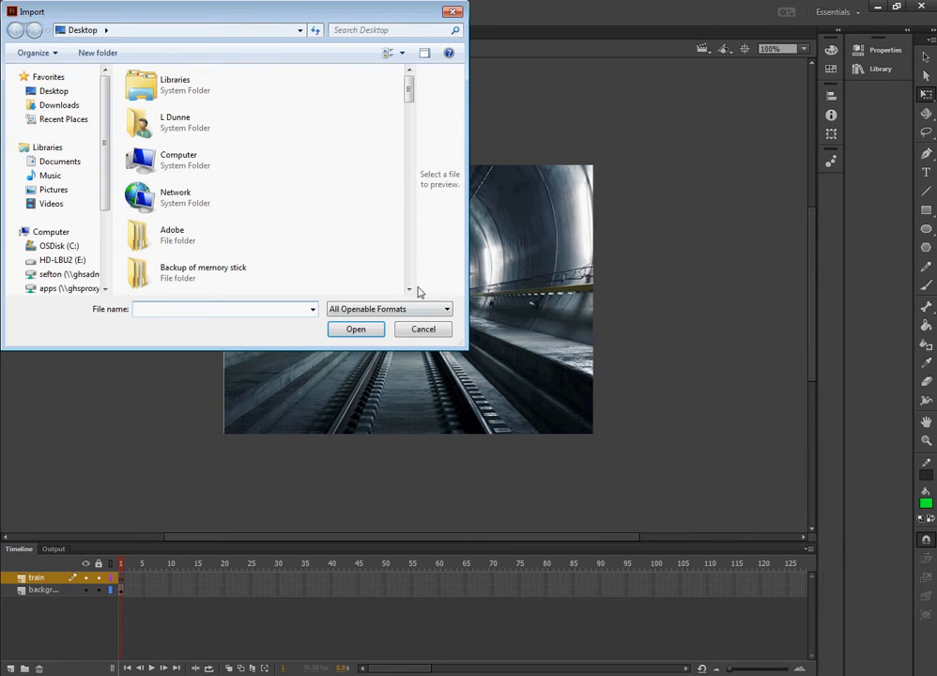
{"action": "left_click_drag", "start_coordinate": [410, 98], "coordinate": [421, 254]}
{"action": "left_click", "coordinate": [169, 214]}
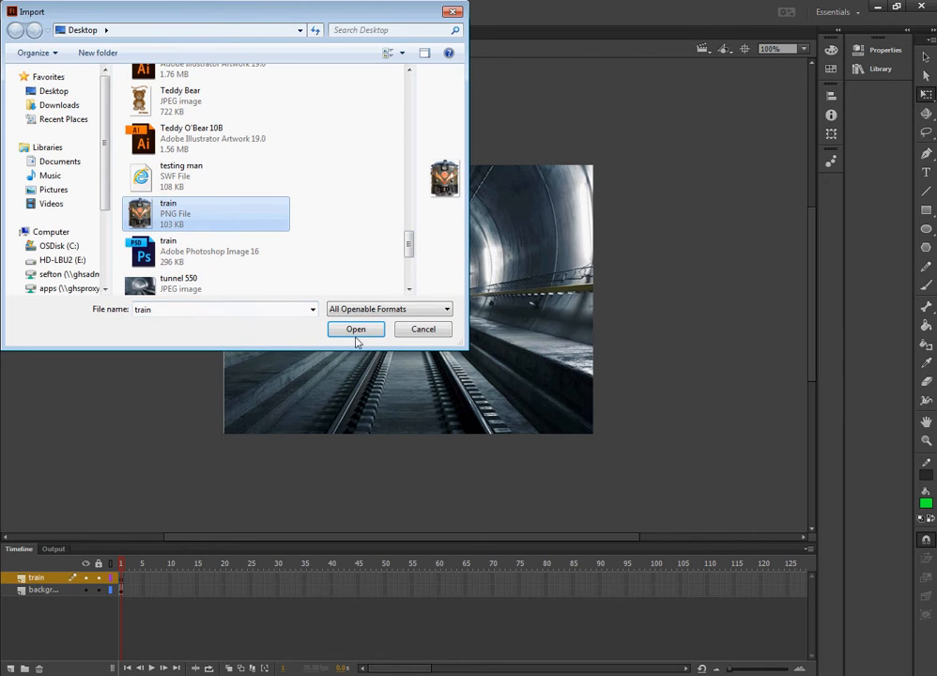
{"action": "left_click", "coordinate": [356, 333]}
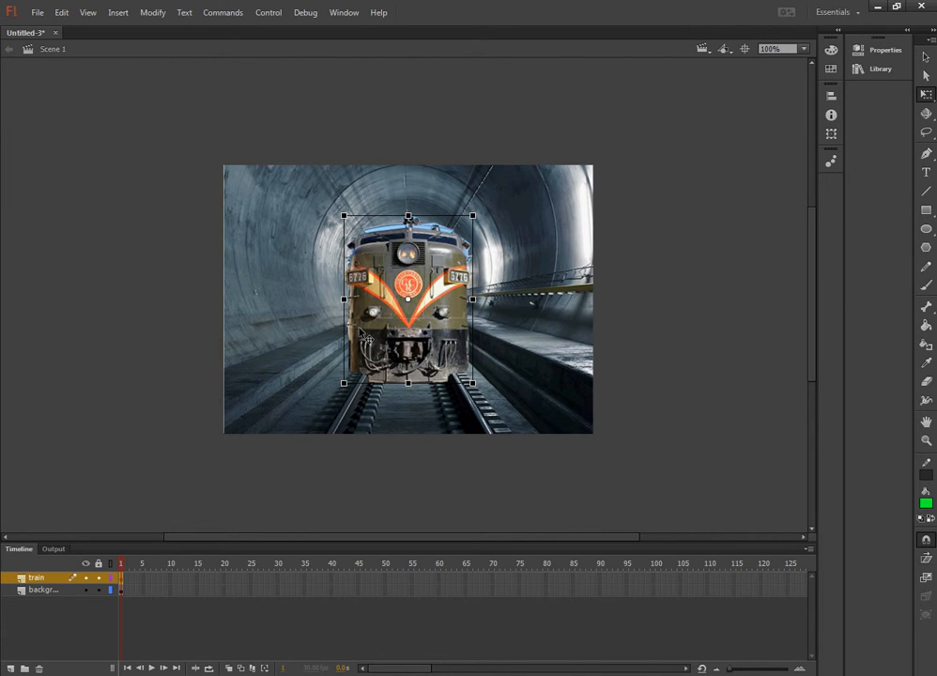
Try stretching the train image wider and taller without keeping its proportions, and undo both changes
{"action": "left_click_drag", "start_coordinate": [346, 299], "coordinate": [305, 299]}
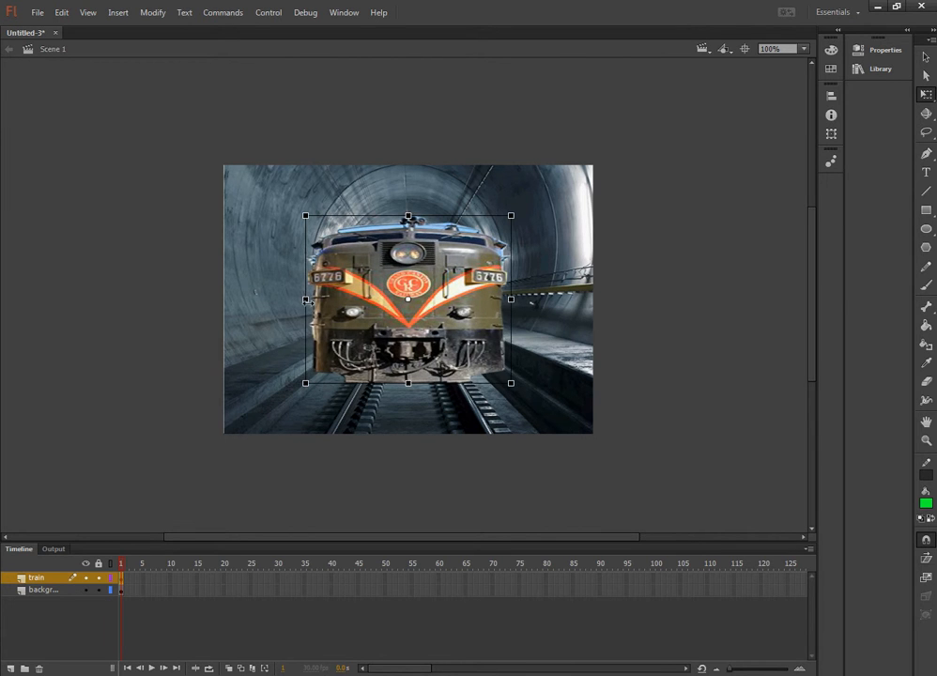
{"action": "left_click_drag", "start_coordinate": [409, 383], "coordinate": [408, 393]}
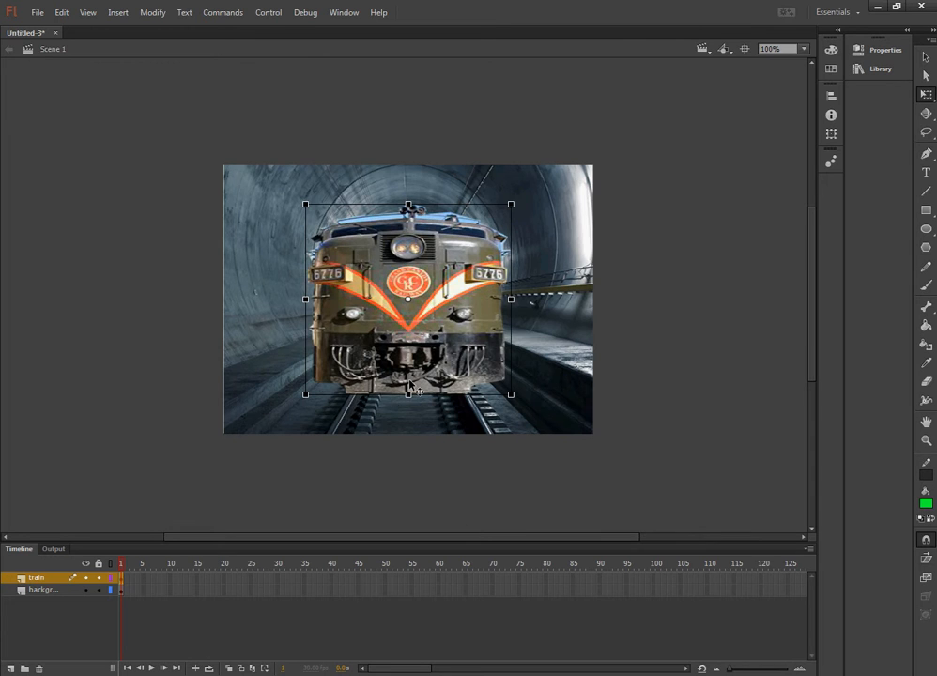
{"action": "key", "text": "ctrl+z"}
{"action": "key", "text": "ctrl+z"}
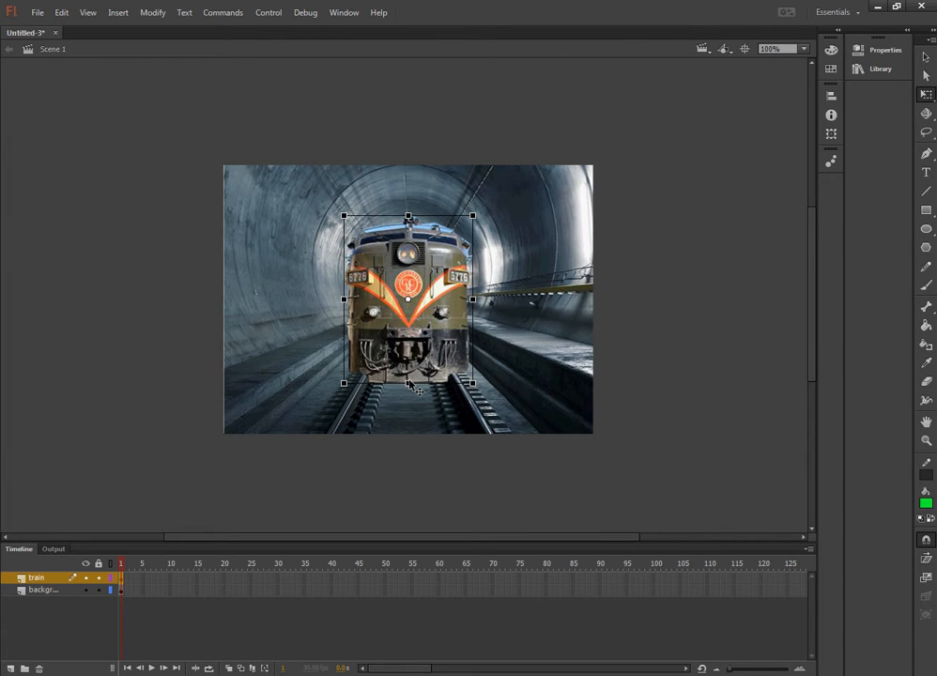
Shrink the train proportionally to a tiny size at the tunnel's far end and convert it to a graphic symbol named Train
{"action": "left_click_drag", "start_coordinate": [343, 383], "coordinate": [398, 303]}
{"action": "left_click", "coordinate": [623, 347]}
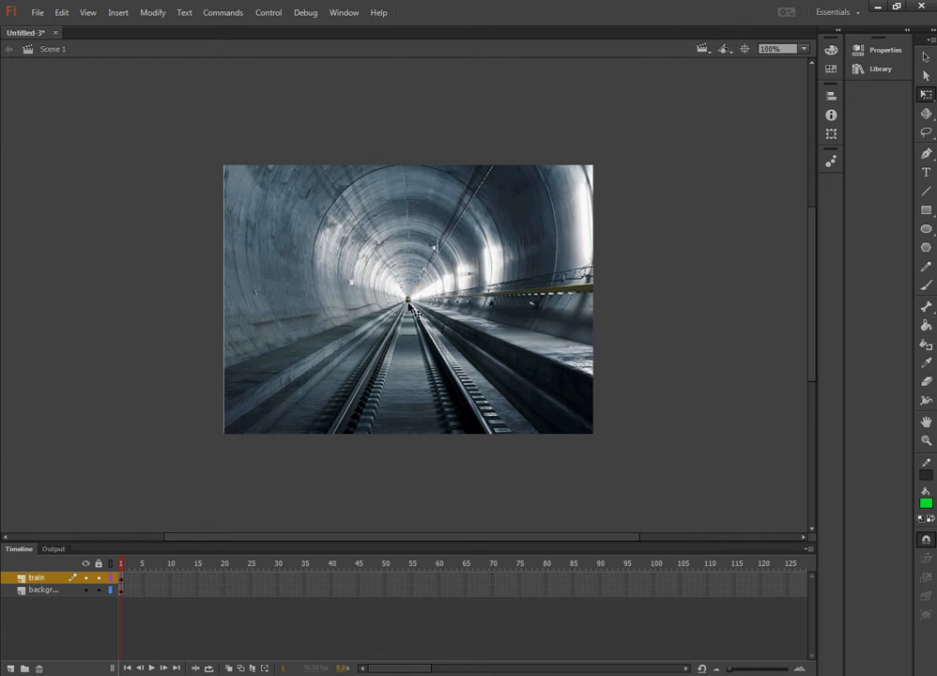
{"action": "left_click", "coordinate": [409, 303]}
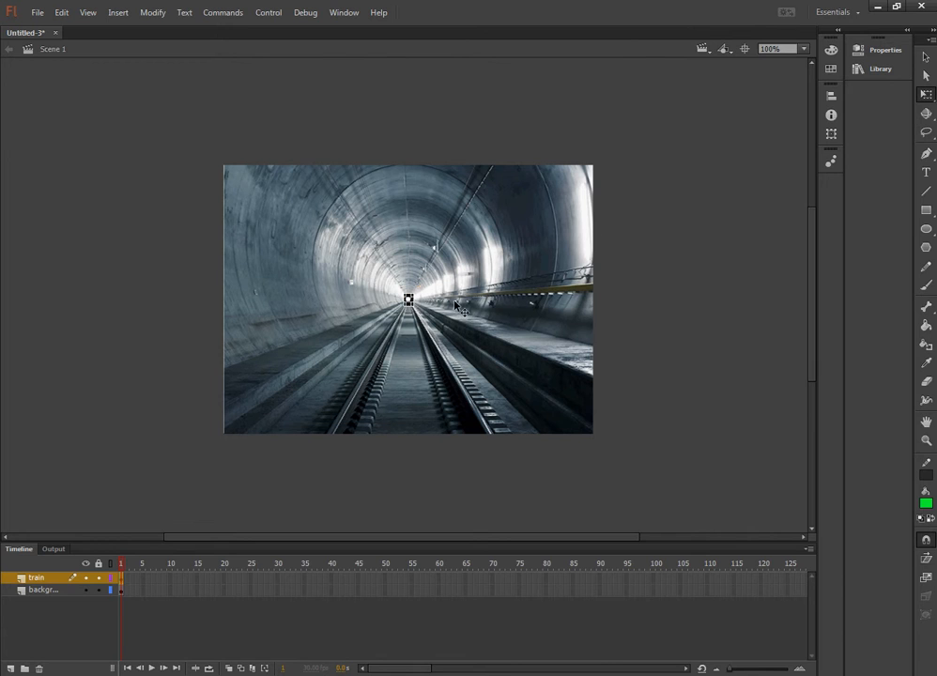
{"action": "left_click", "coordinate": [157, 13]}
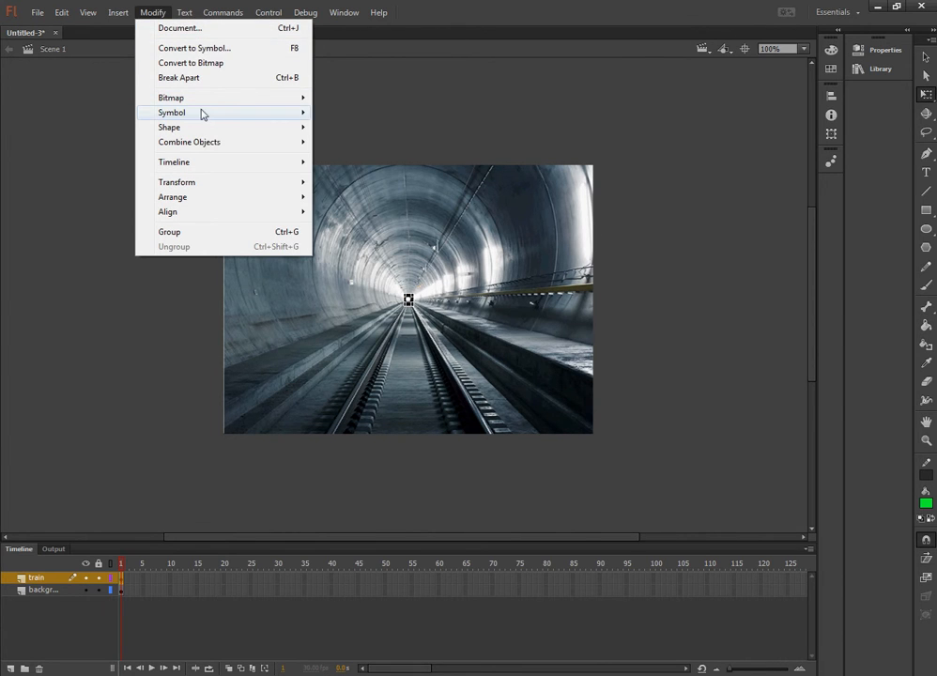
{"action": "left_click", "coordinate": [197, 48]}
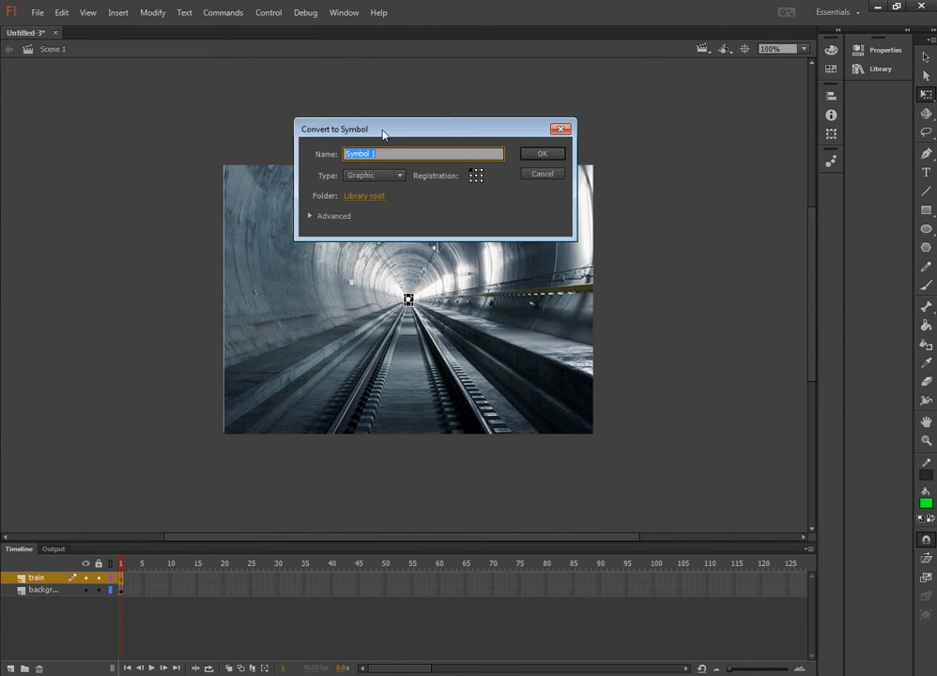
{"action": "type", "text": "Train"}
{"action": "left_click", "coordinate": [542, 154]}
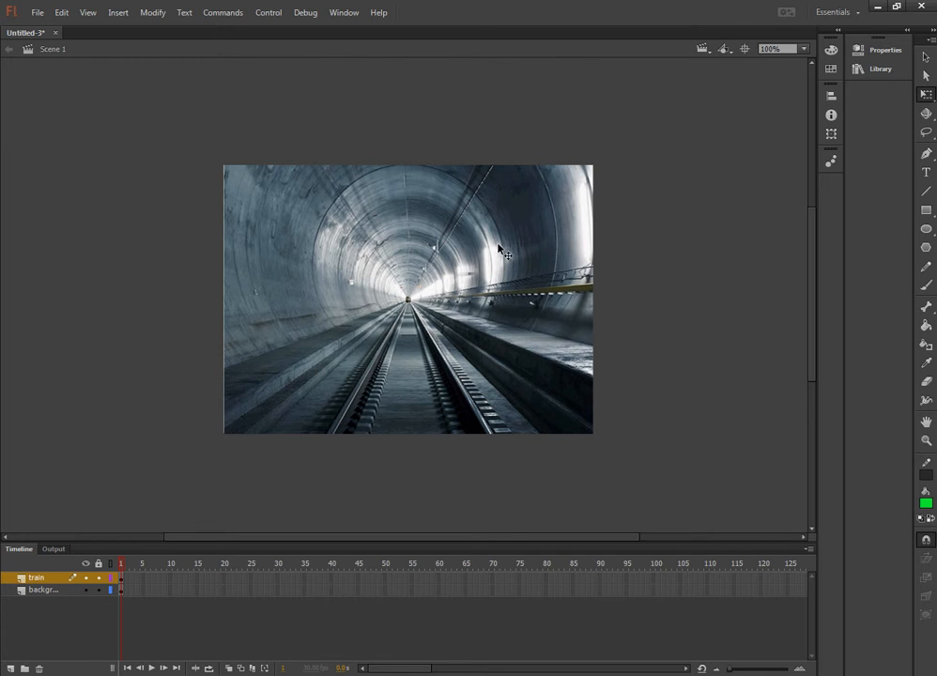
Create a motion tween for the train and insert frames at frame 121 on both the train and background layers
{"action": "right_click", "coordinate": [409, 299]}
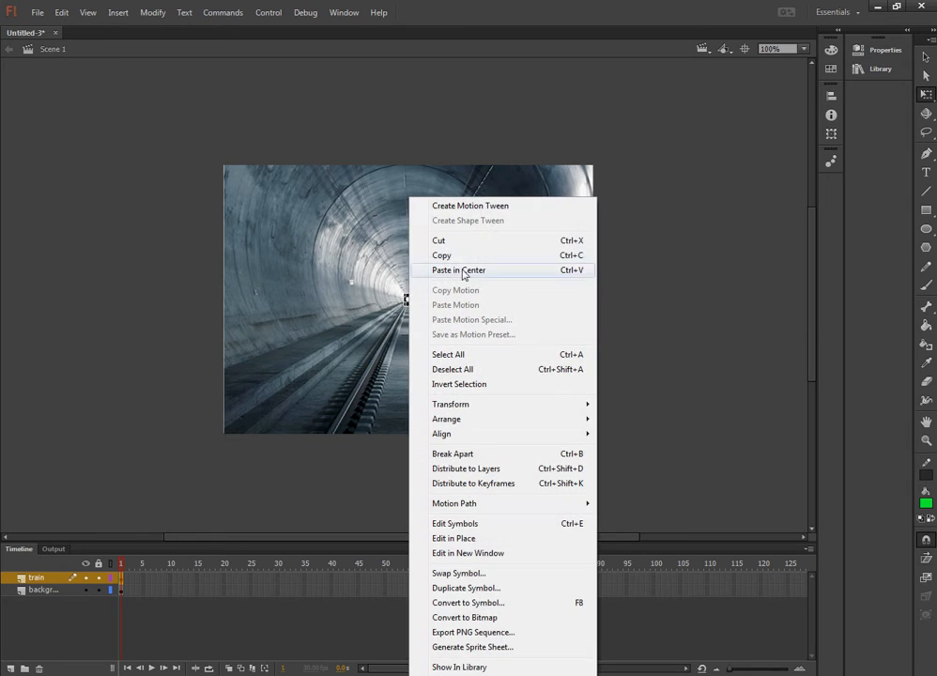
{"action": "left_click", "coordinate": [484, 208]}
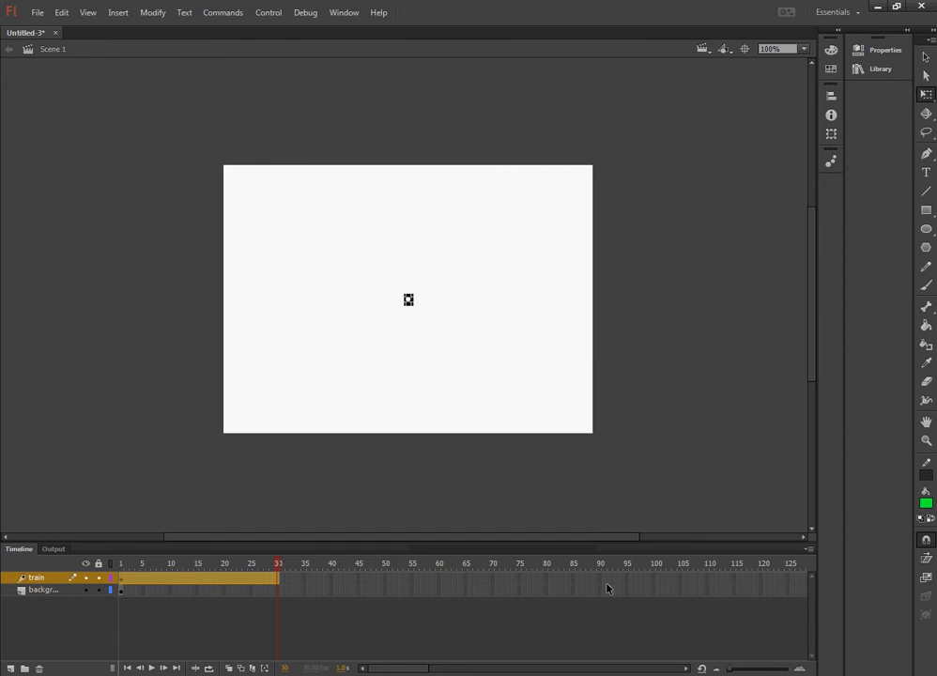
{"action": "left_click", "coordinate": [765, 577]}
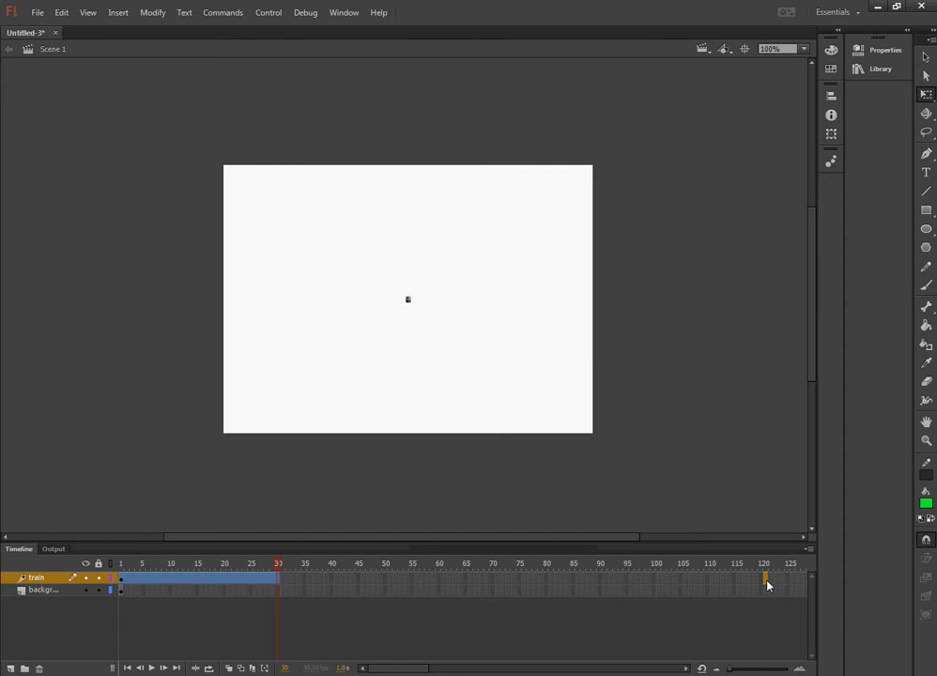
{"action": "left_click", "coordinate": [765, 590]}
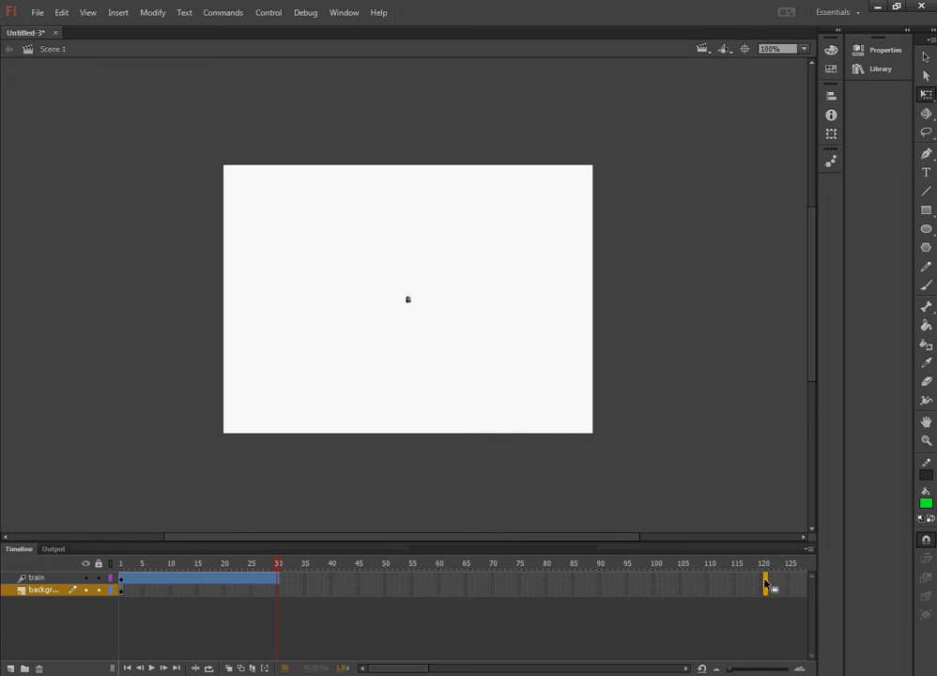
{"action": "right_click", "coordinate": [766, 584]}
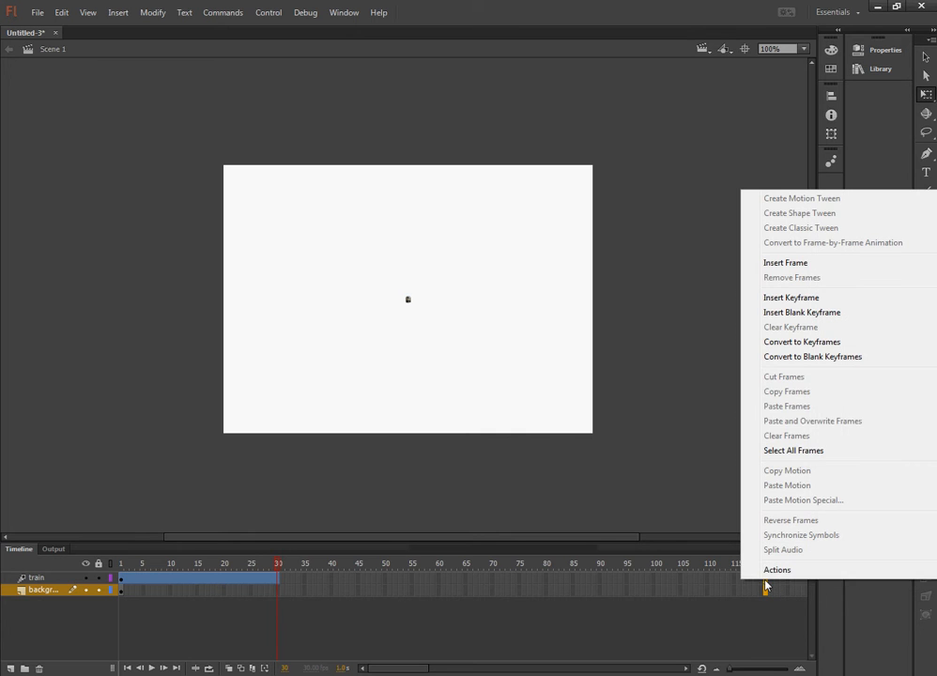
{"action": "left_click", "coordinate": [788, 263]}
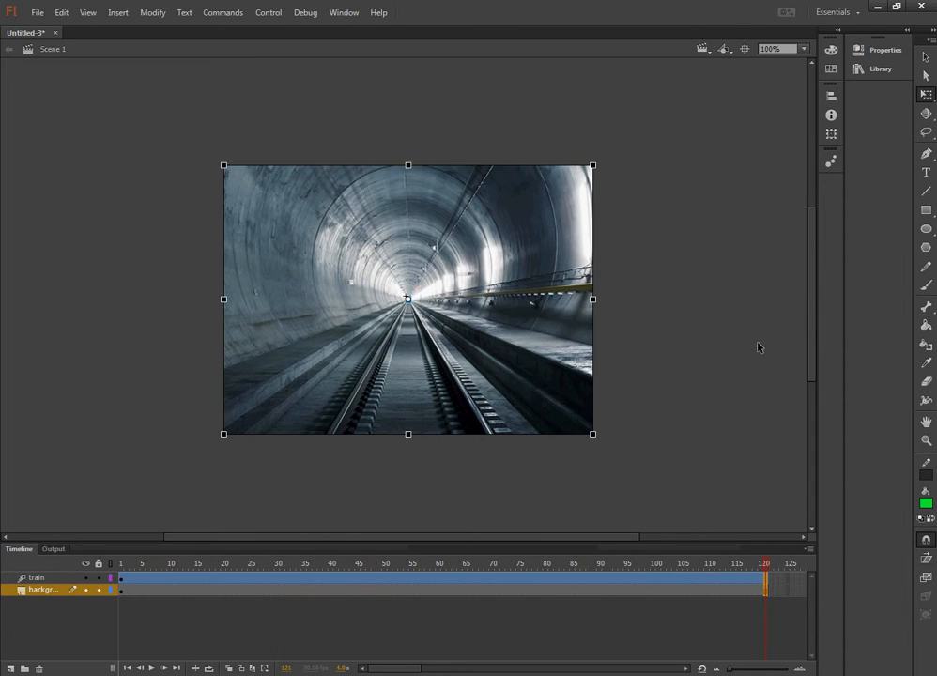
{"action": "left_click", "coordinate": [704, 352]}
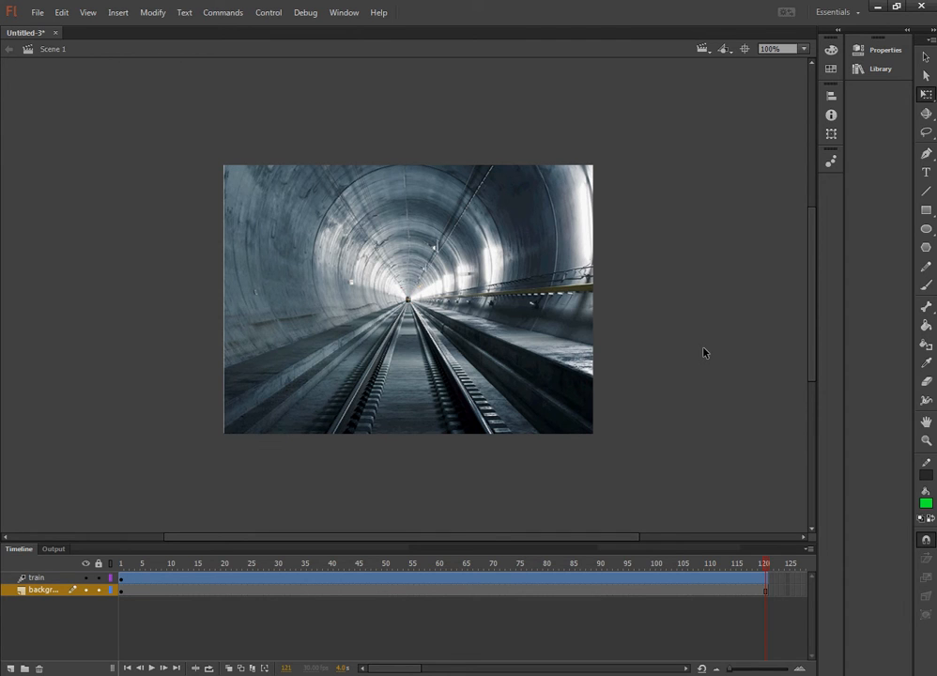
Enlarge the train proportionally around its centre at frame 121 until it nearly fills the stage height
{"action": "left_click", "coordinate": [409, 299]}
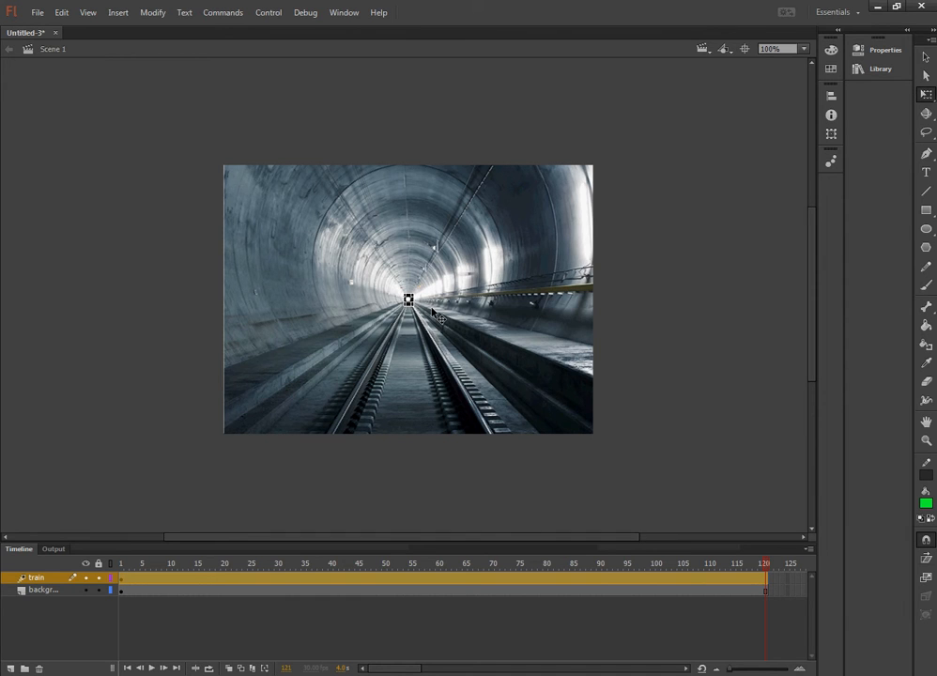
{"action": "key", "text": "ctrl+equal"}
{"action": "key", "text": "ctrl+equal"}
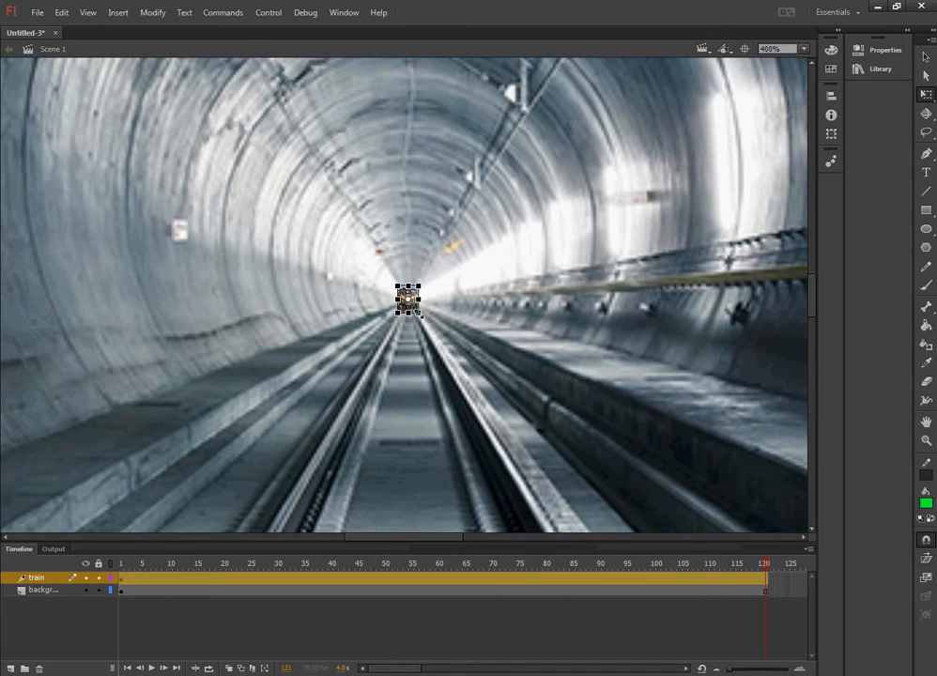
{"action": "left_click_drag", "start_coordinate": [420, 315], "coordinate": [423, 327]}
{"action": "key", "text": "ctrl+z"}
{"action": "left_click_drag", "start_coordinate": [421, 315], "coordinate": [664, 620]}
{"action": "key", "text": "ctrl+minus"}
{"action": "key", "text": "ctrl+minus"}
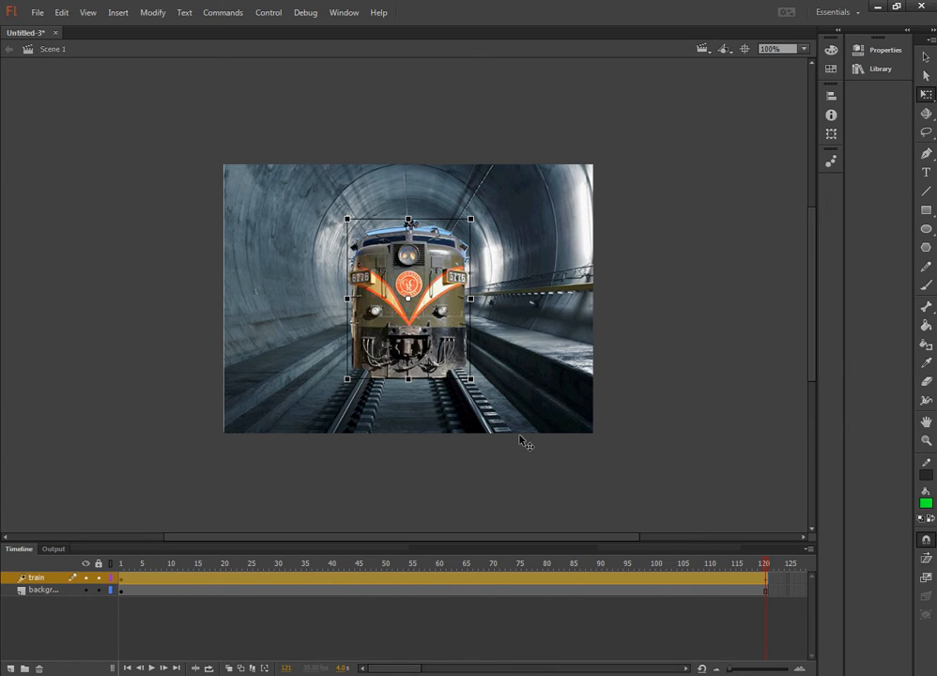
{"action": "left_click_drag", "start_coordinate": [470, 379], "coordinate": [506, 426]}
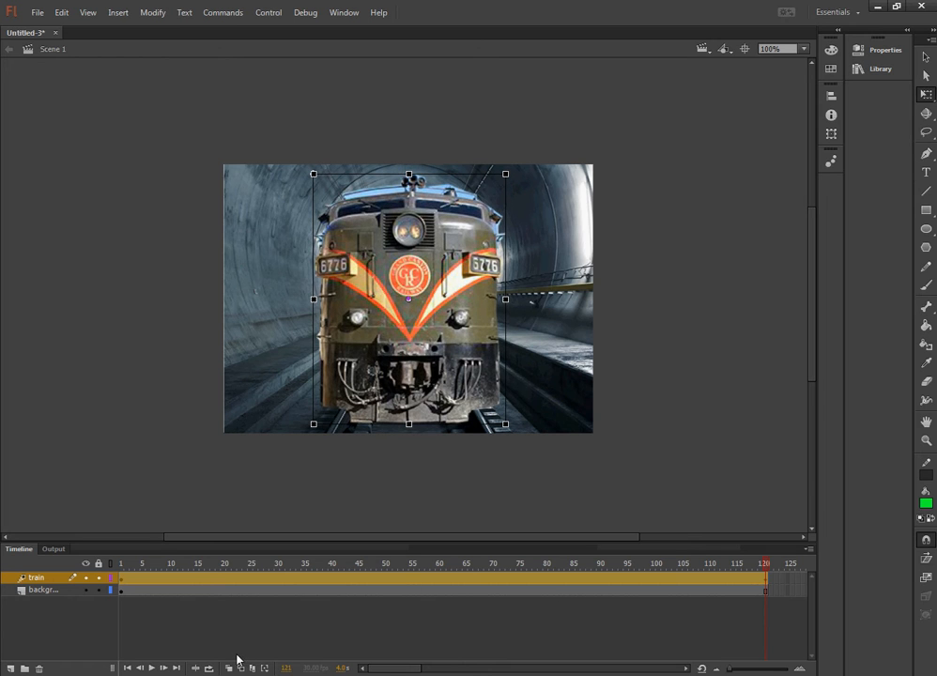
Preview the train animation, set playback to loop over frames 1 to 121 and play the loop
{"action": "left_click", "coordinate": [152, 668]}
{"action": "left_click", "coordinate": [640, 358]}
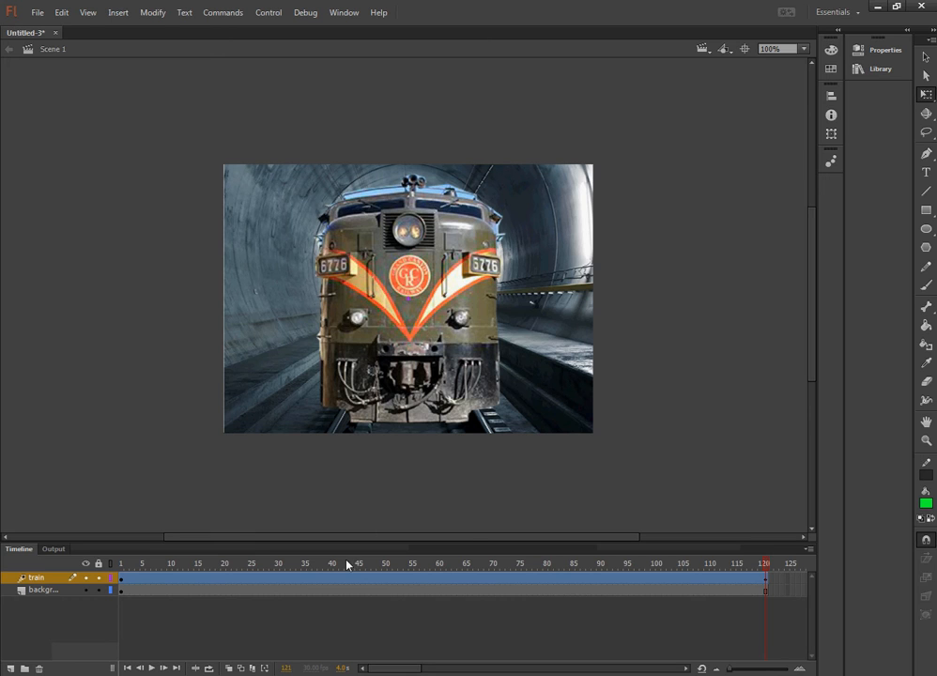
{"action": "left_click", "coordinate": [210, 668]}
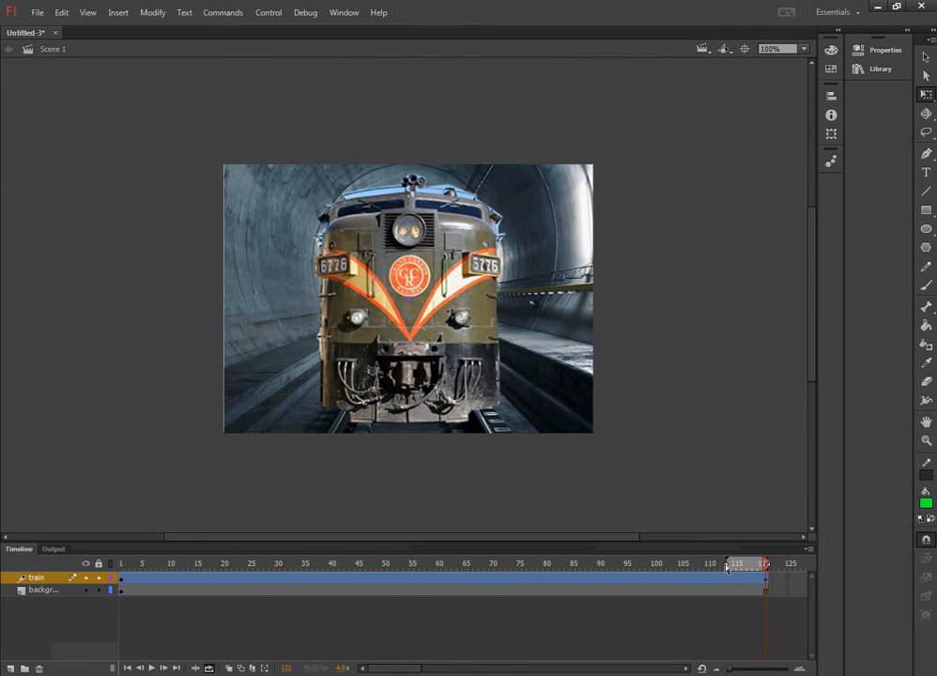
{"action": "left_click_drag", "start_coordinate": [726, 567], "coordinate": [109, 579]}
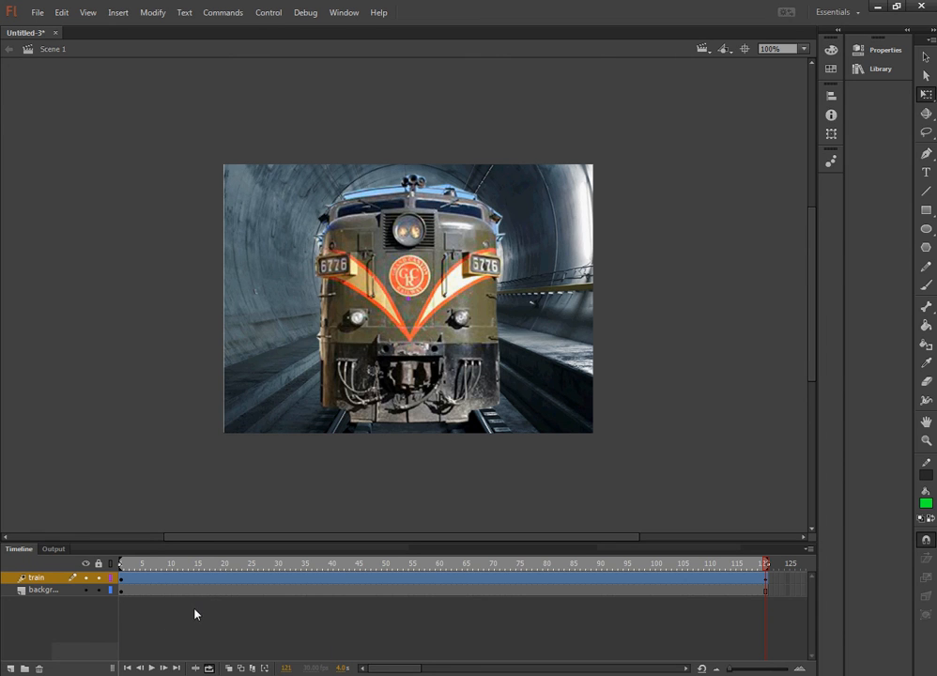
{"action": "left_click", "coordinate": [150, 669]}
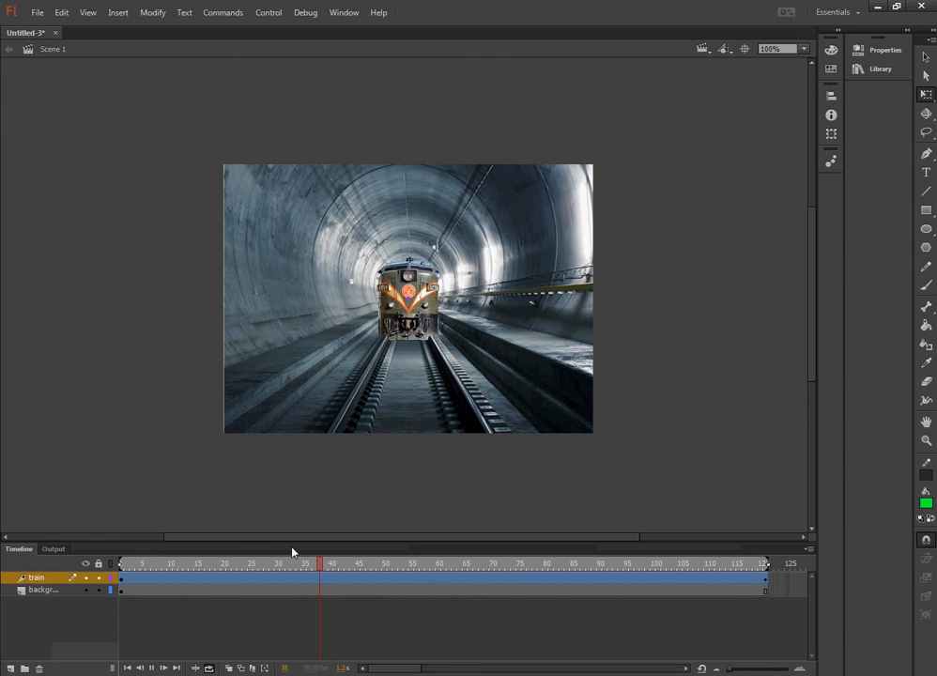